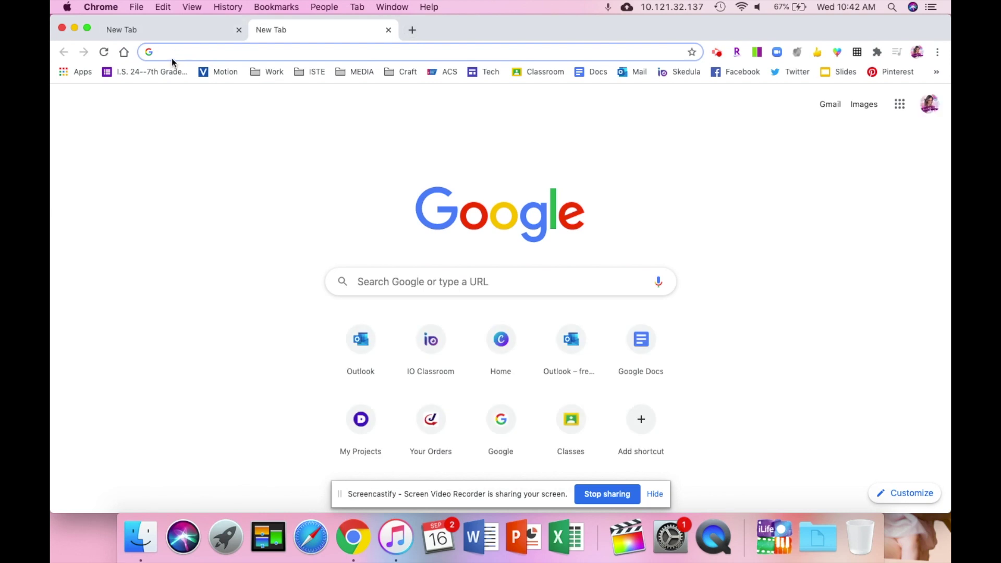
Search Google for 'pupilpath' from the Chrome address bar.
type("pupilpath")
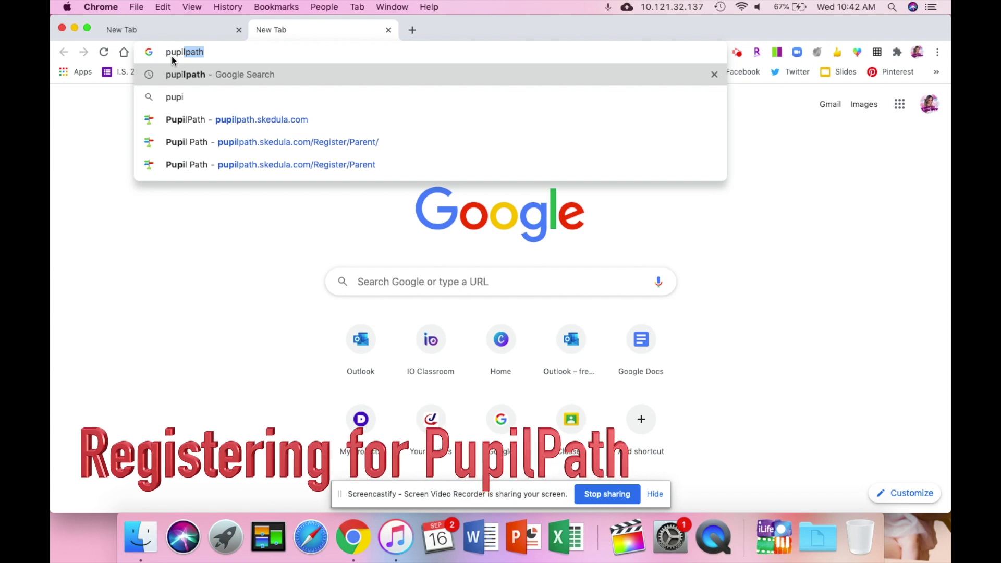
key("Return")
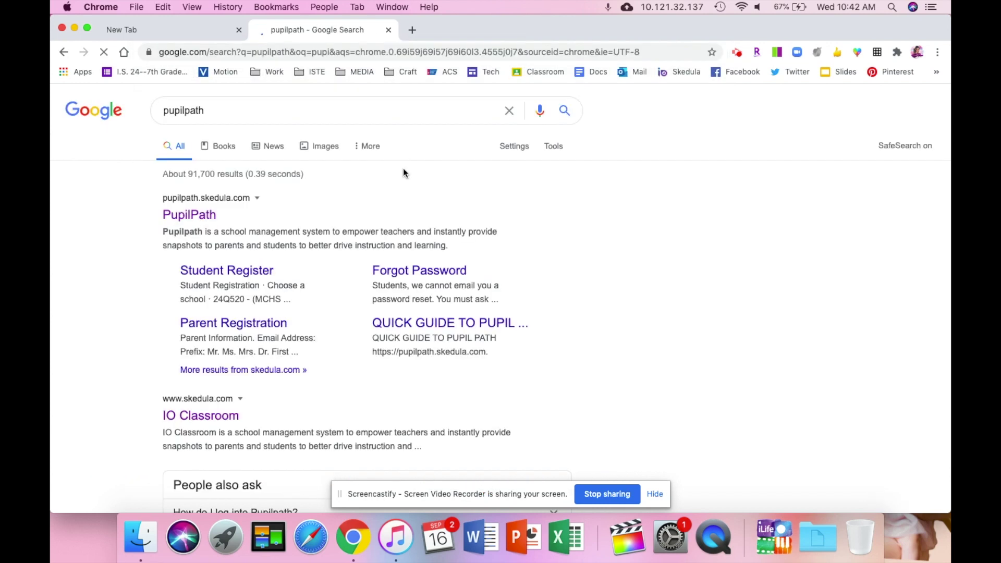
Open the PupilPath site and start the Parents Register form.
left_click(186, 217)
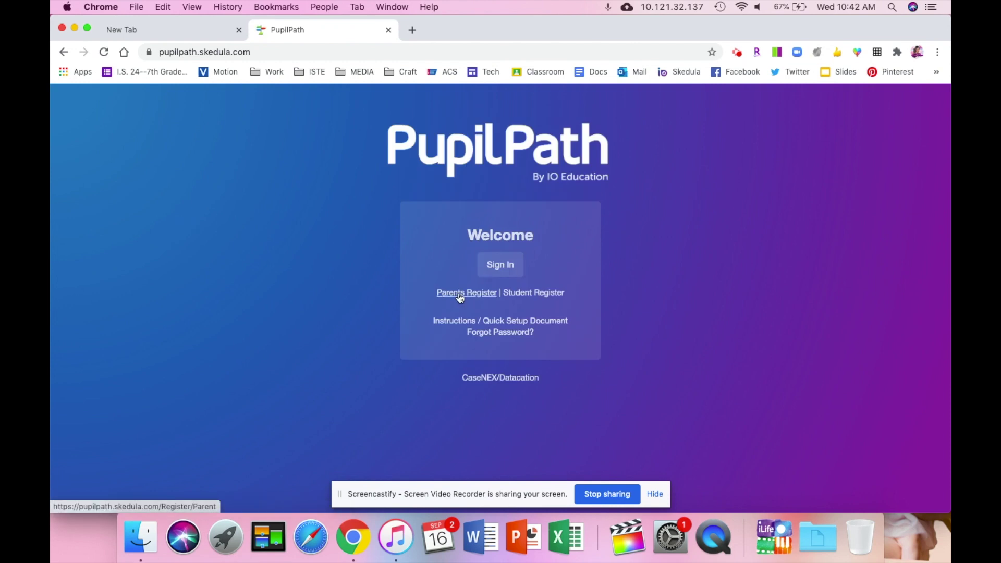
left_click(460, 296)
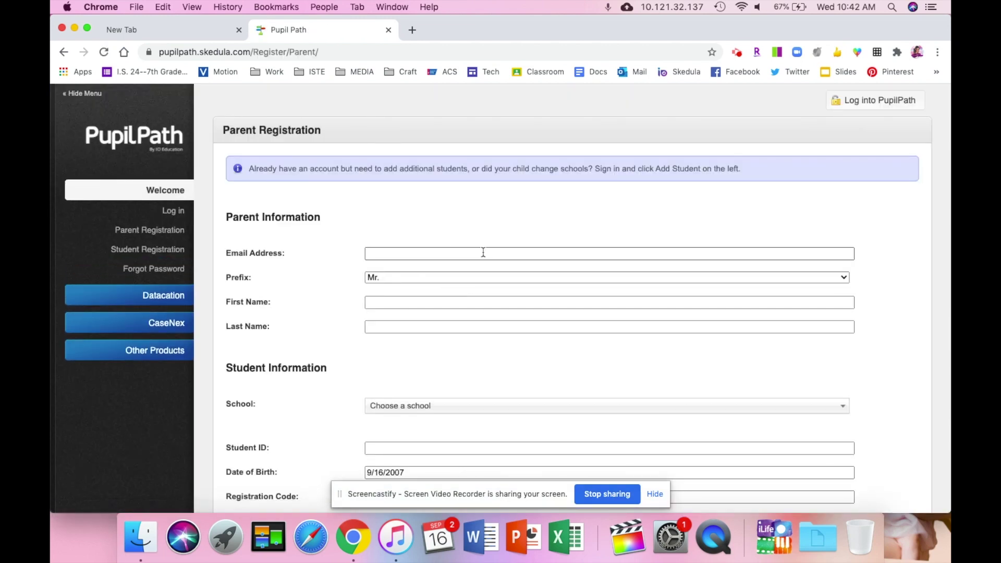
scroll(484, 253, "down", 1)
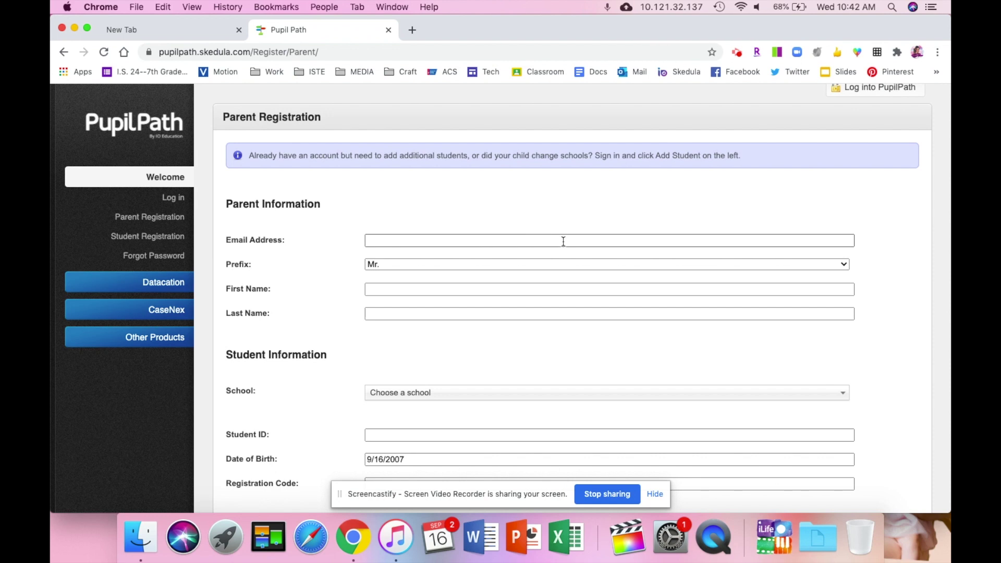
scroll(563, 241, "down", 5)
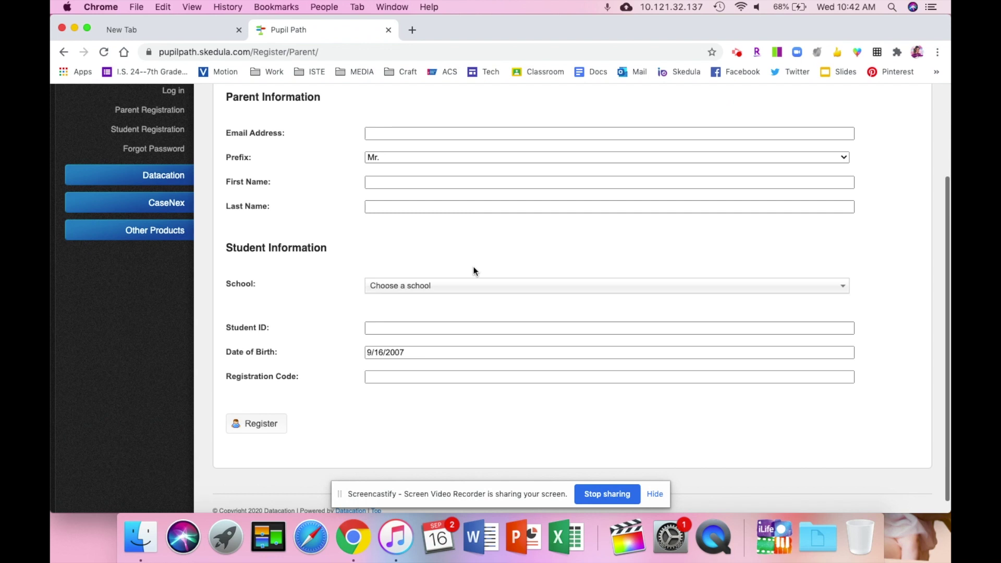
Set the school to 31R024 - I.S. 024 MYRA S. BARNES, then go to Student ID and Registration Code.
left_click(440, 280)
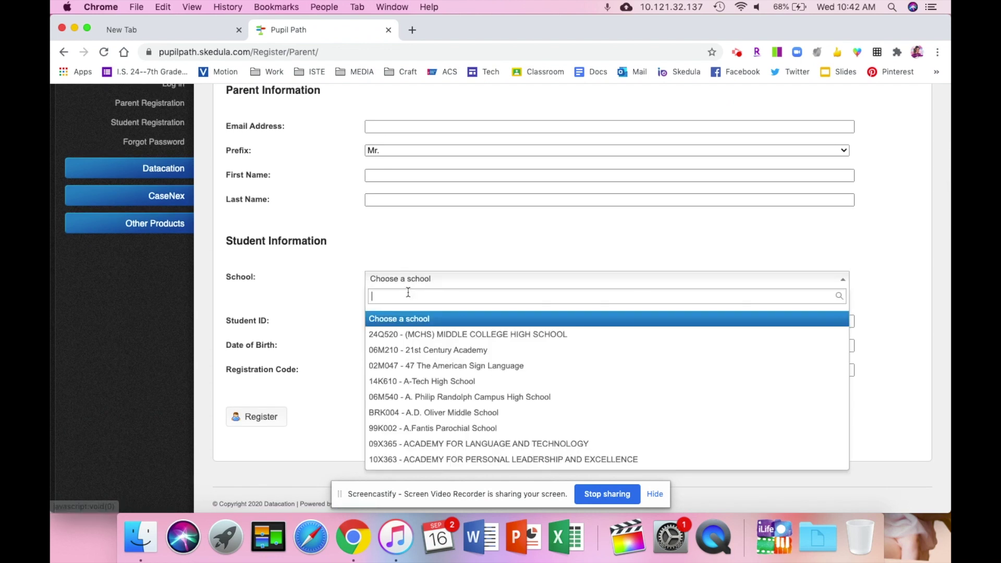
type("myr")
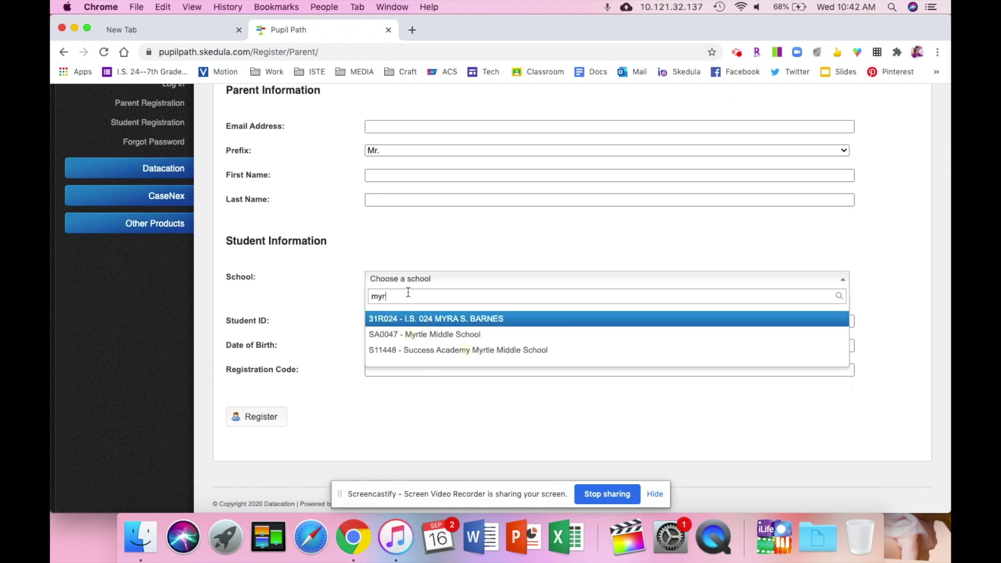
left_click(463, 319)
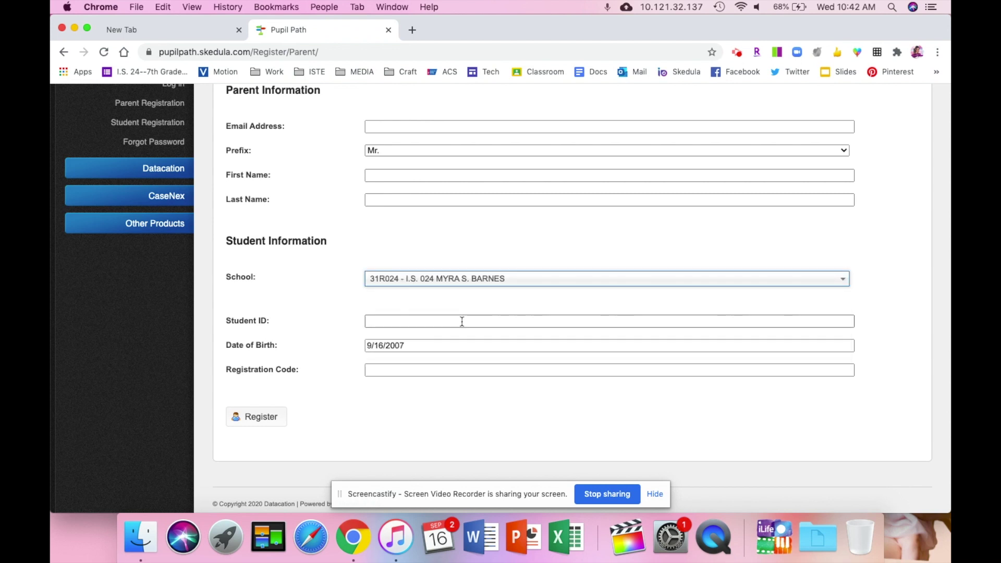
scroll(461, 321, "down", 1)
left_click(405, 314)
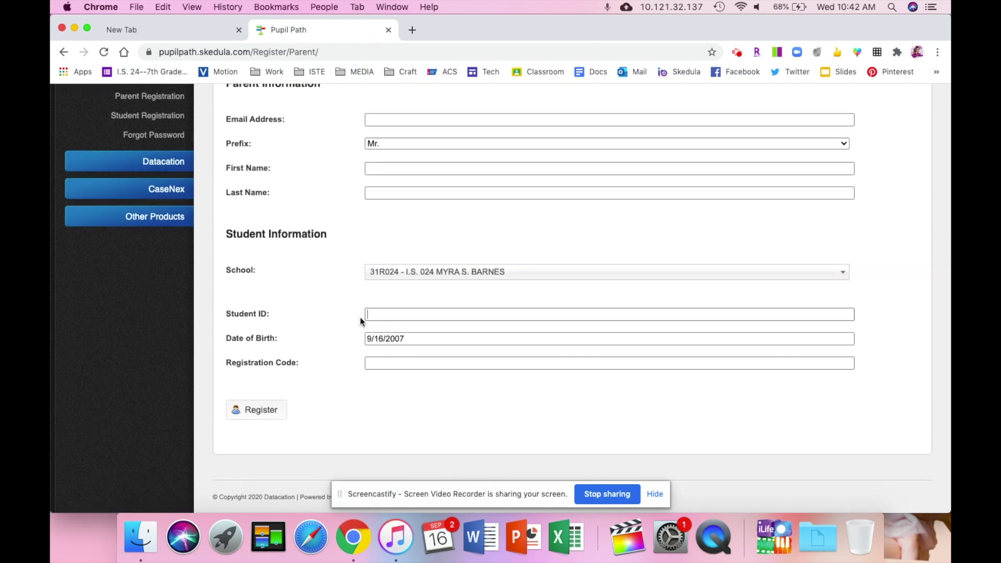
left_click(368, 364)
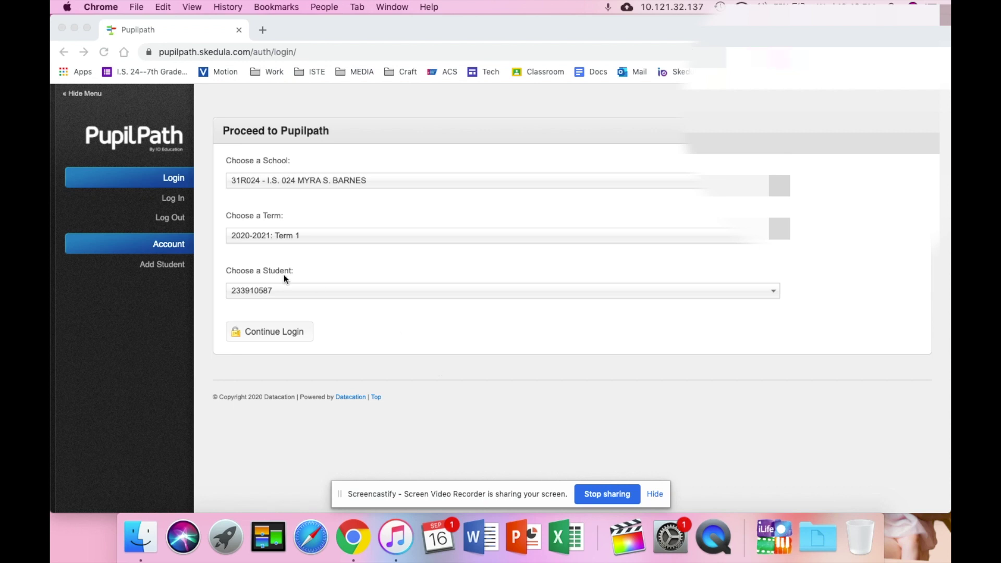
Add a child at I.S. 024 MYRA S. BARNES, entering the student ID number and registration code.
left_click(159, 265)
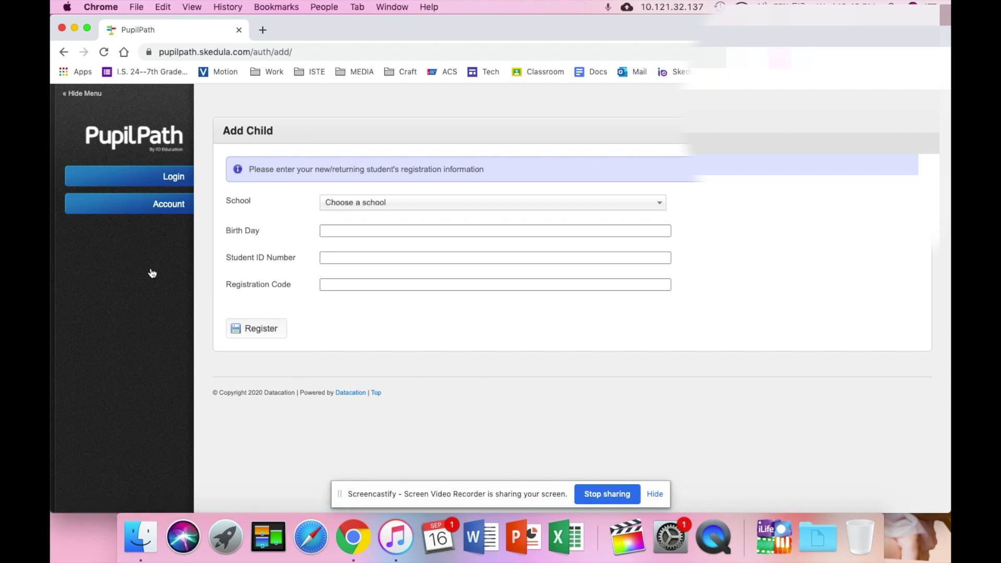
left_click(398, 207)
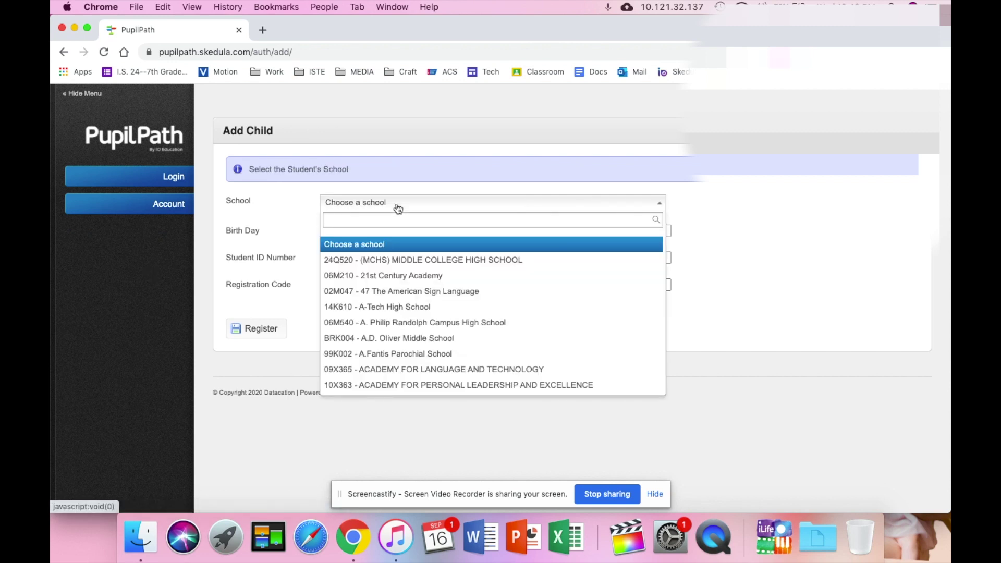
type("myr")
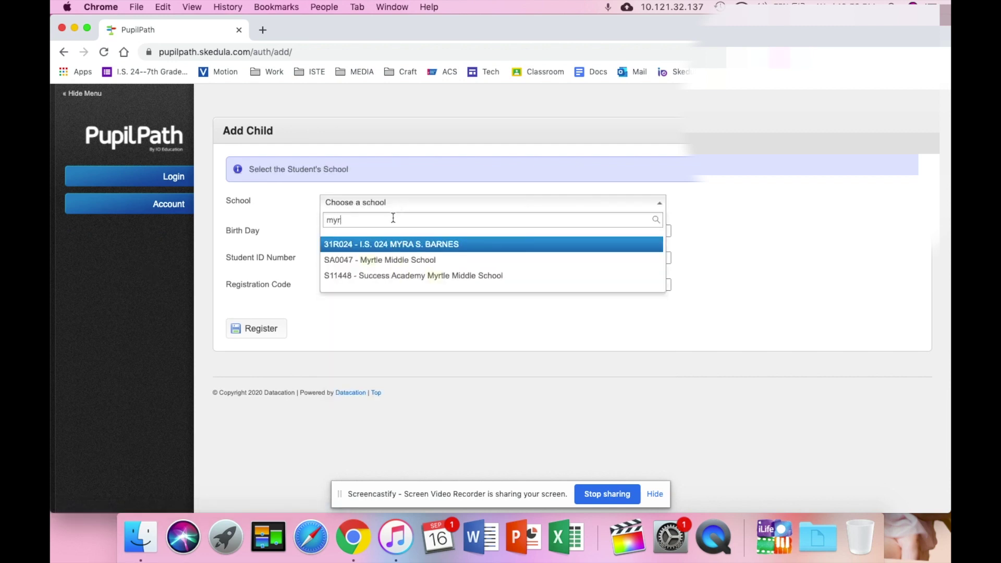
left_click(414, 245)
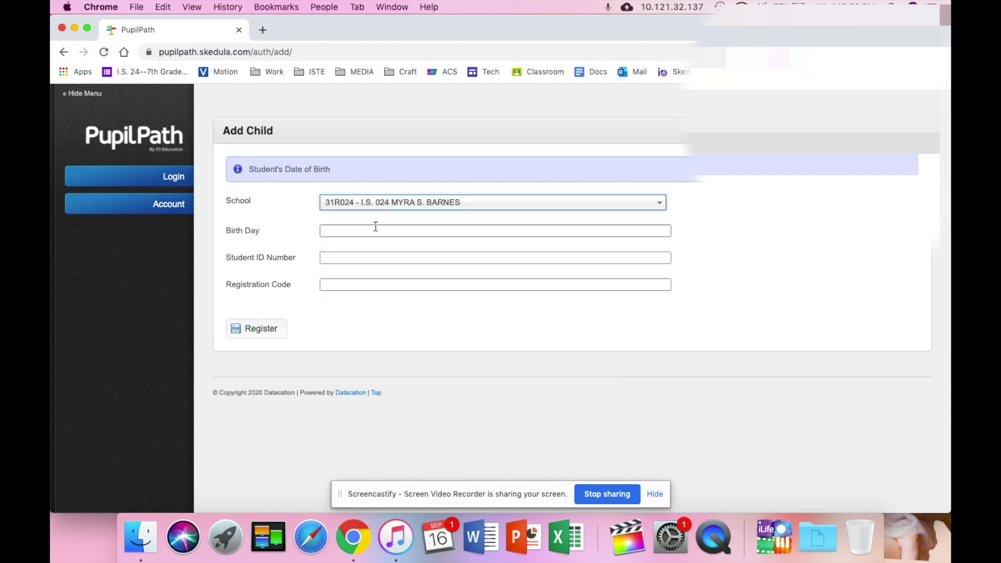
left_click(338, 256)
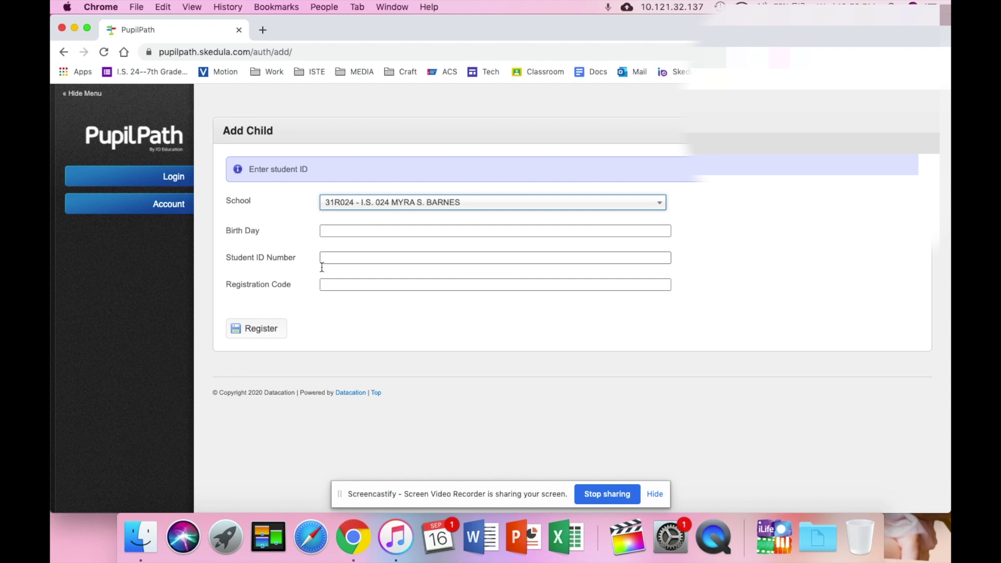
left_click(331, 285)
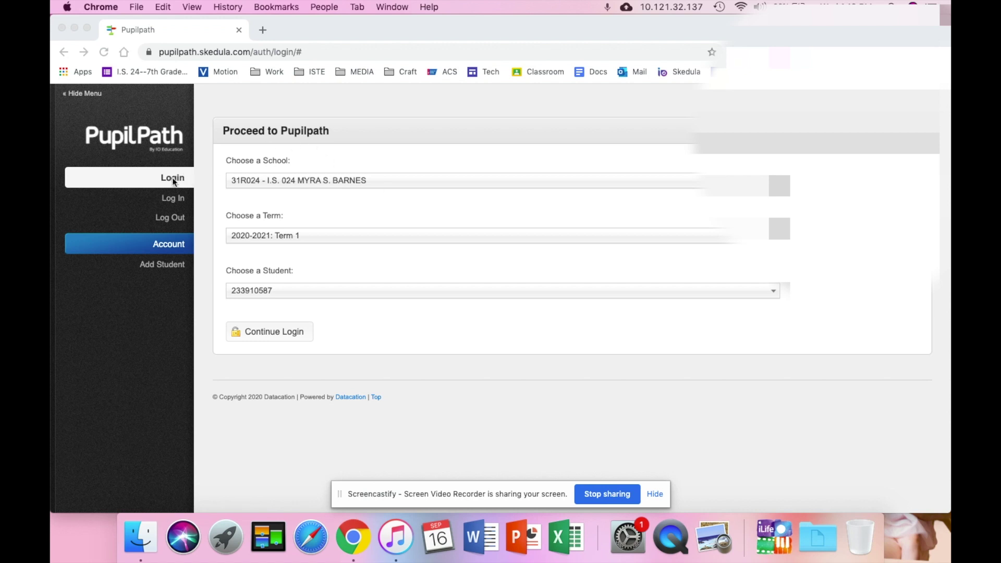
left_click(162, 266)
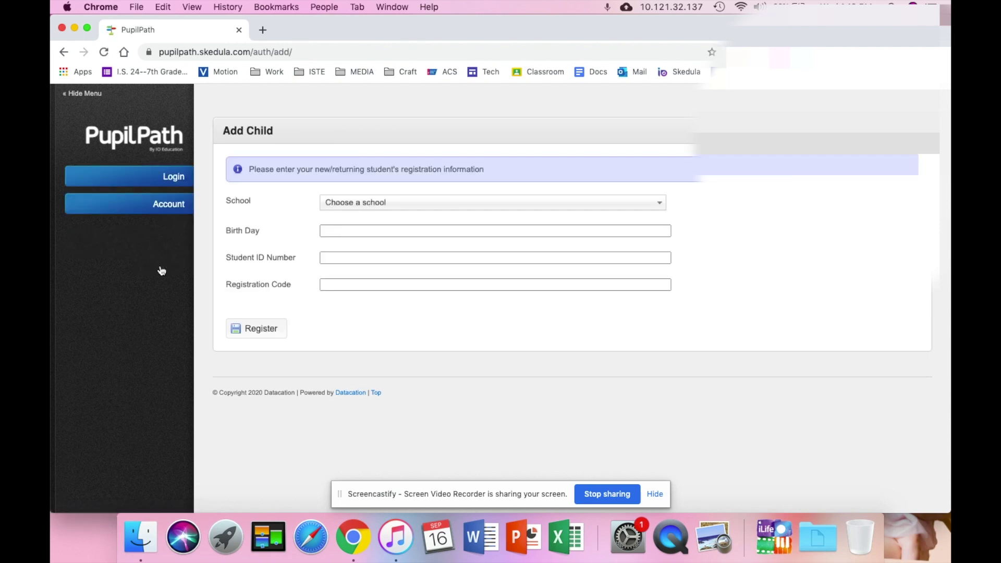
mouse_move(432, 242)
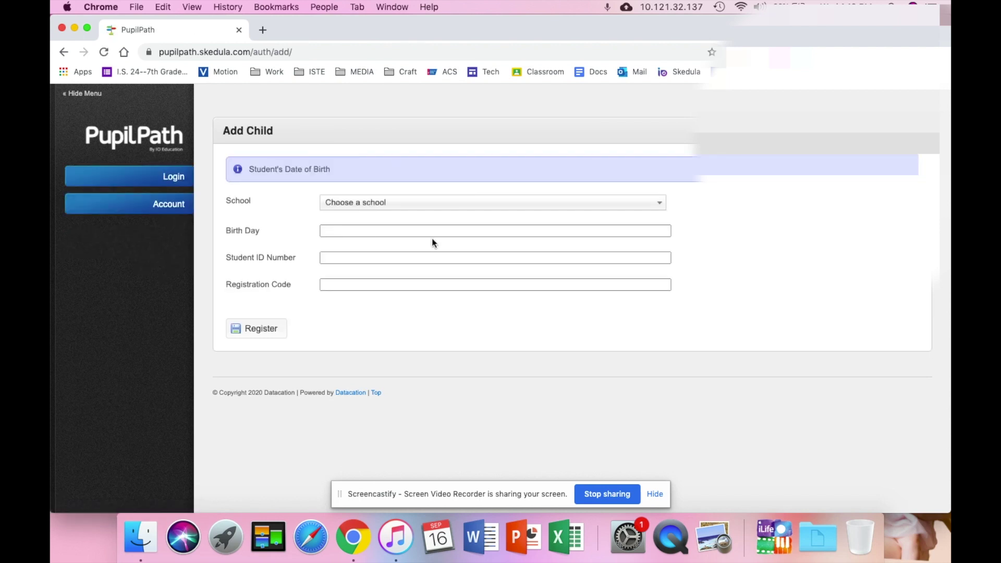
left_click(431, 207)
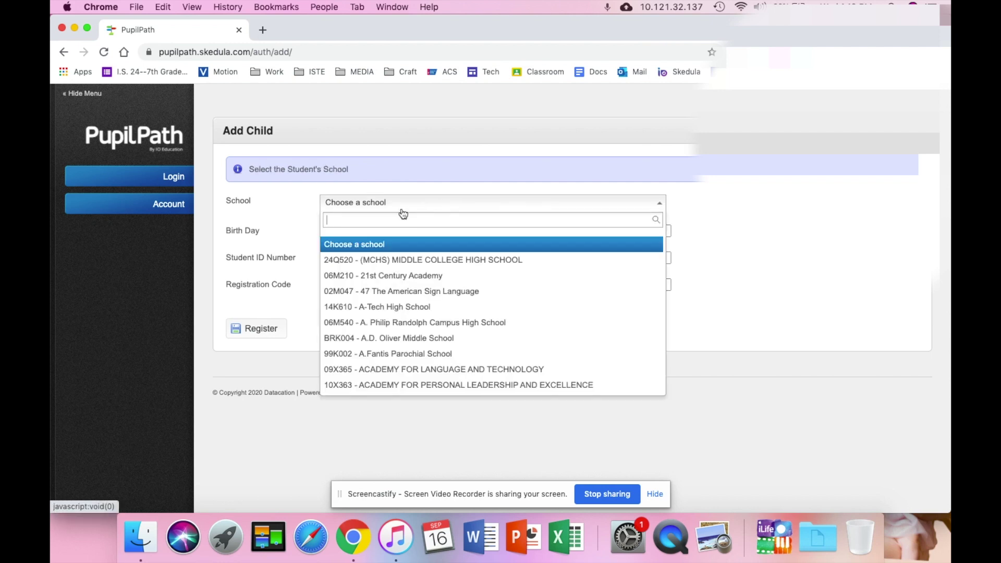
type("m")
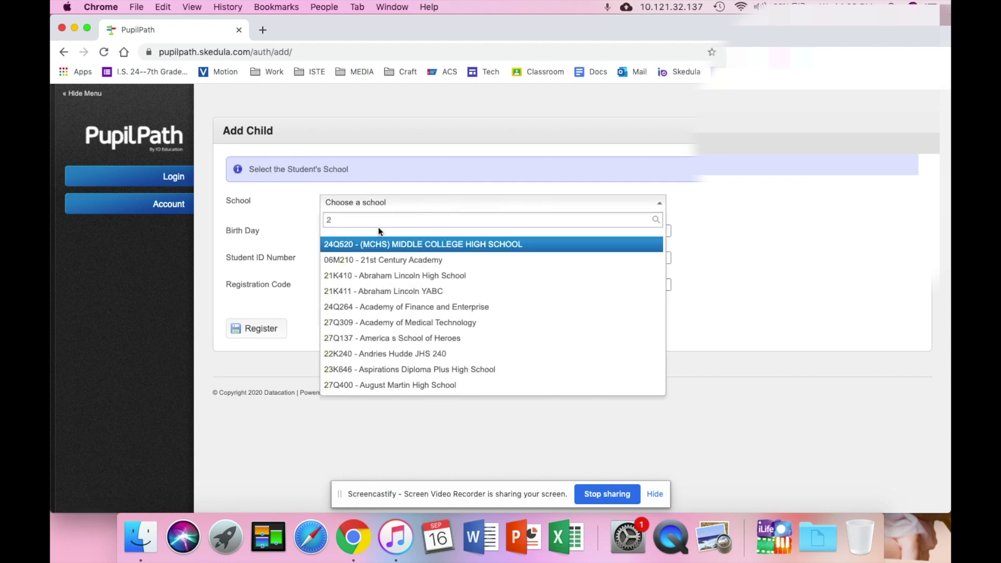
type("yr")
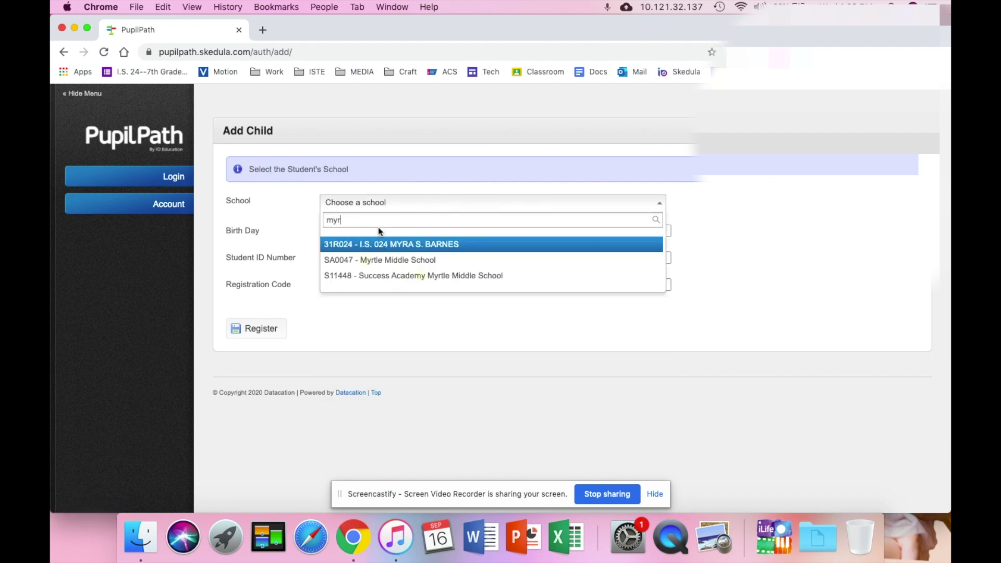
left_click(365, 251)
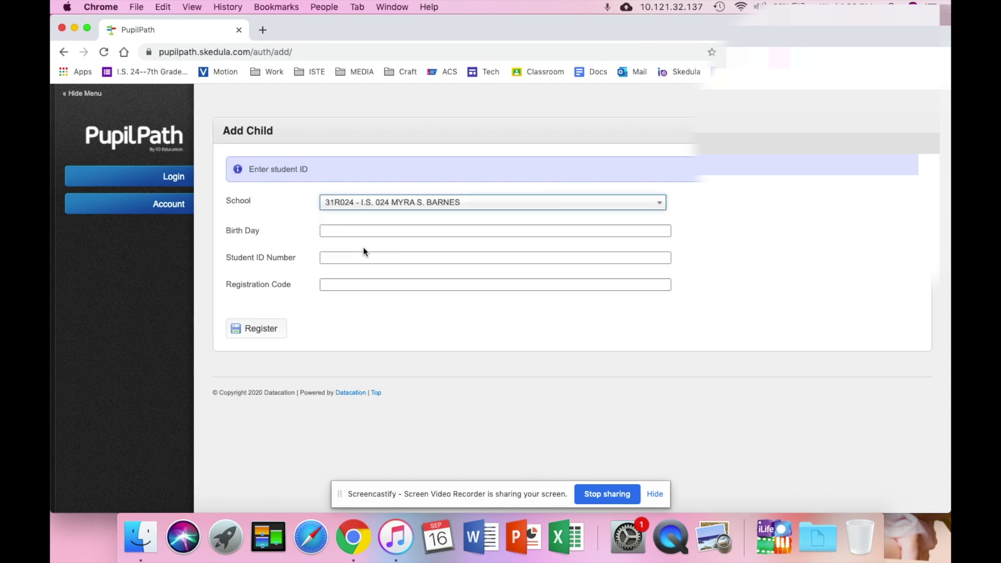
left_click(341, 231)
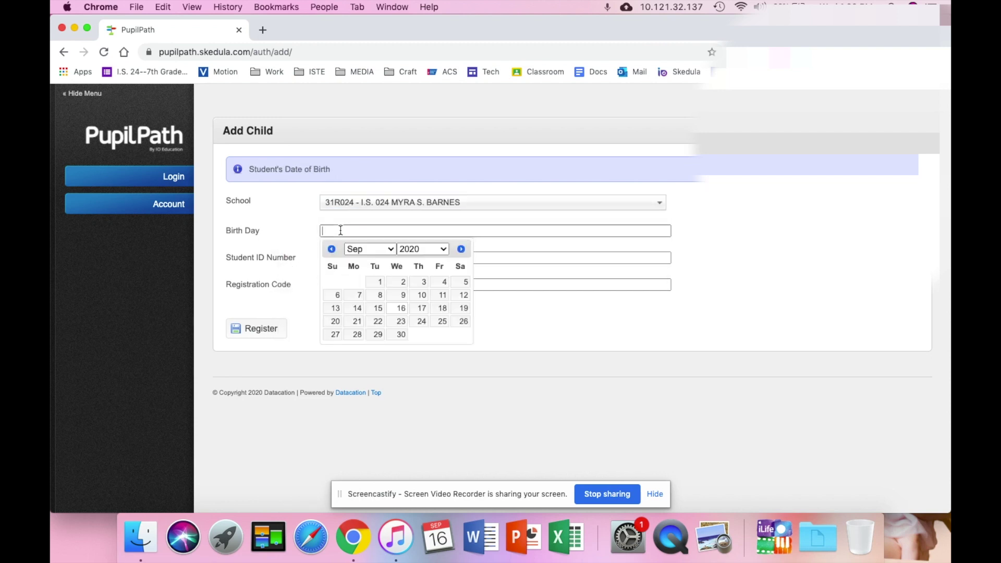
left_click(534, 257)
left_click(470, 284)
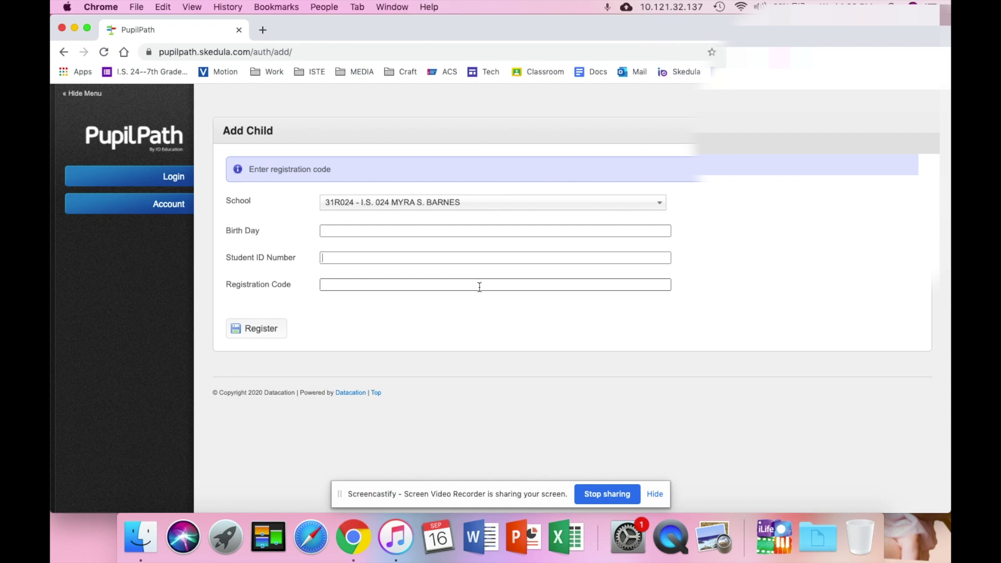
key("shift+Tab")
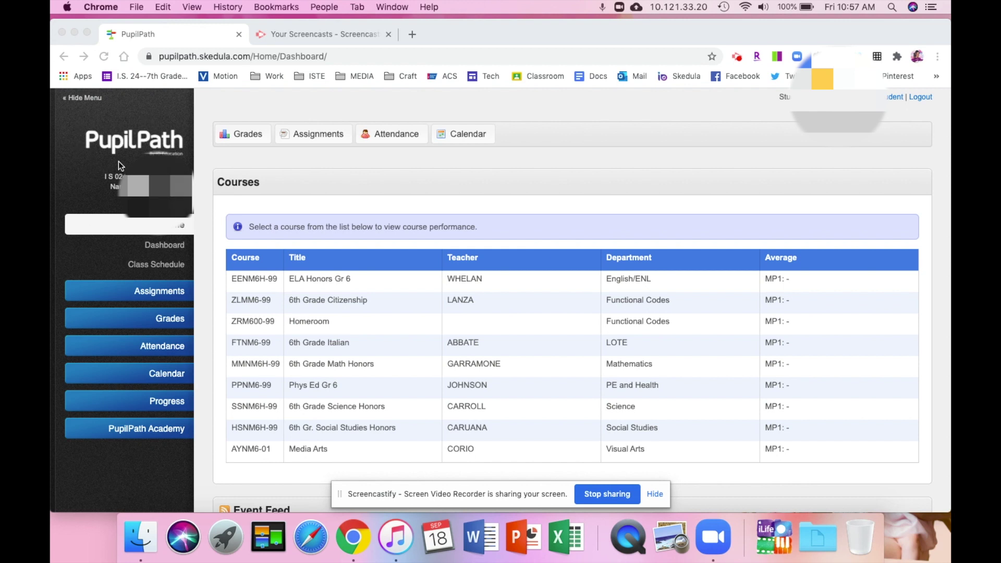
Open the student's class schedule for the week of 2020-09-21.
left_click(147, 267)
left_click(147, 267)
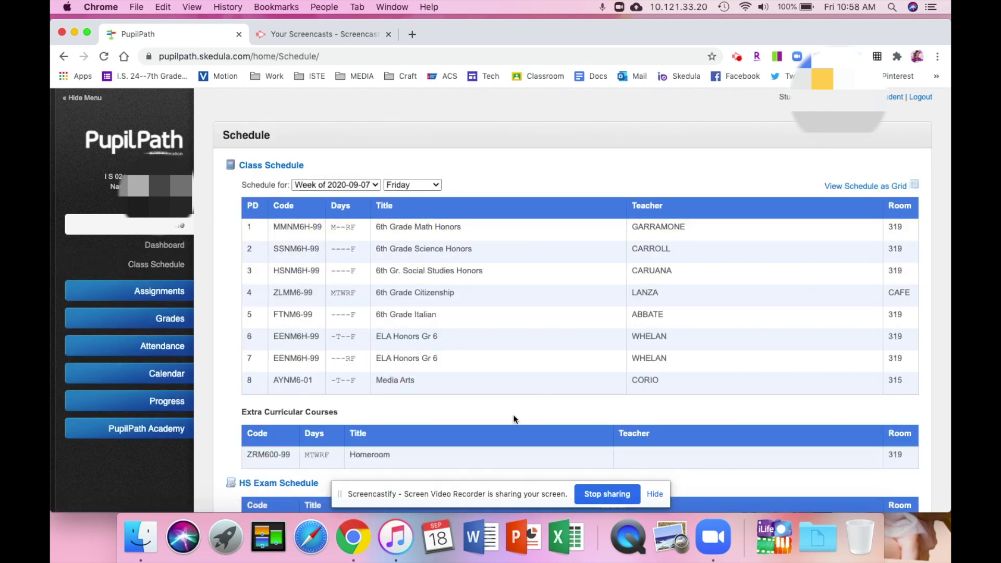
left_click(375, 184)
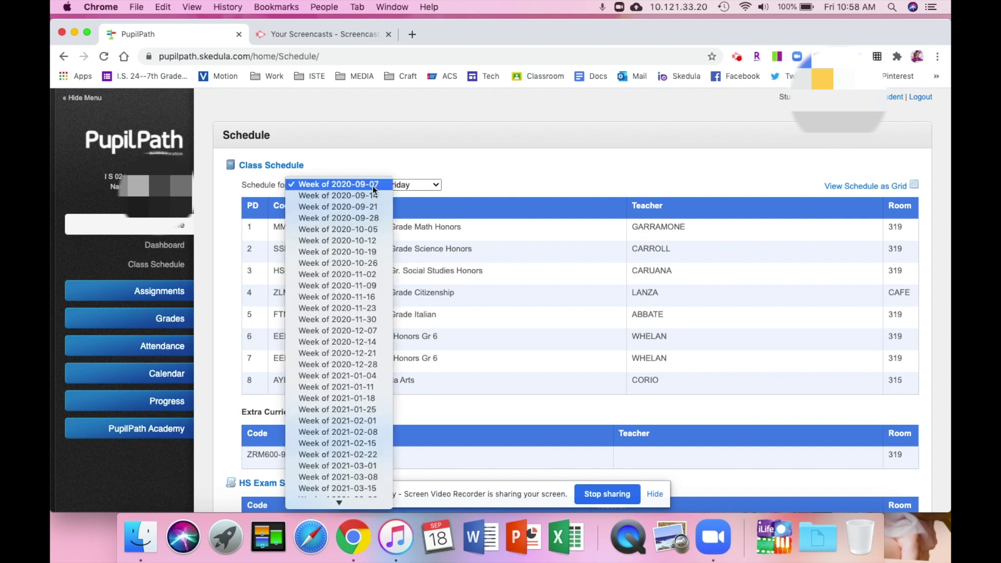
left_click(365, 208)
Show Monday's and Tuesday's classes, then display the whole week as a grid.
left_click(427, 184)
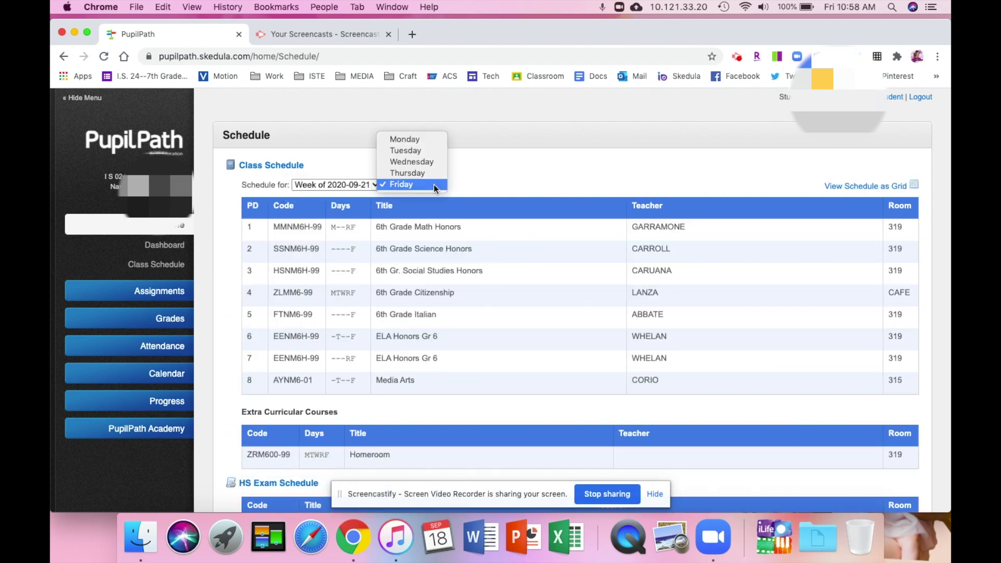
left_click(422, 139)
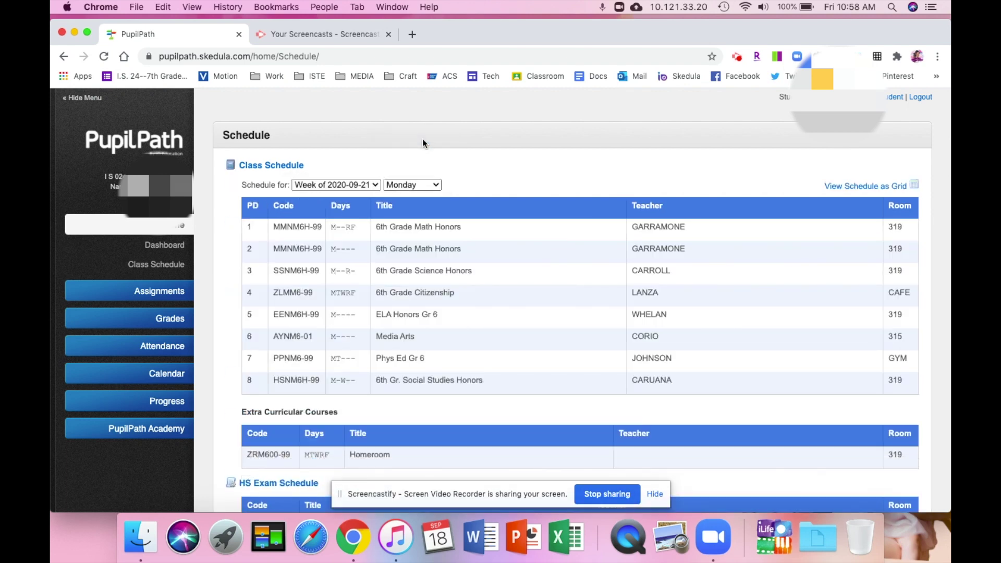
left_click(433, 184)
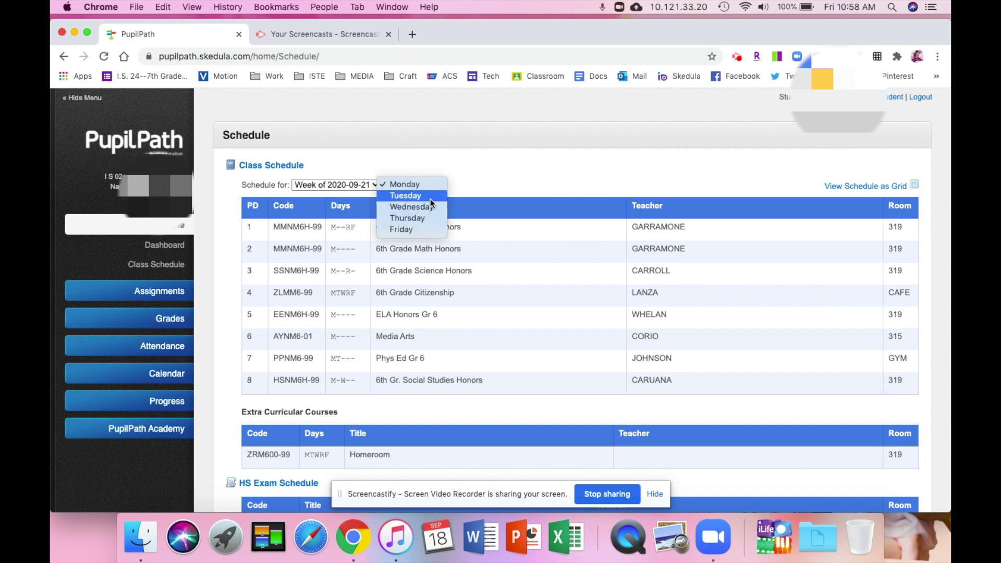
left_click(430, 199)
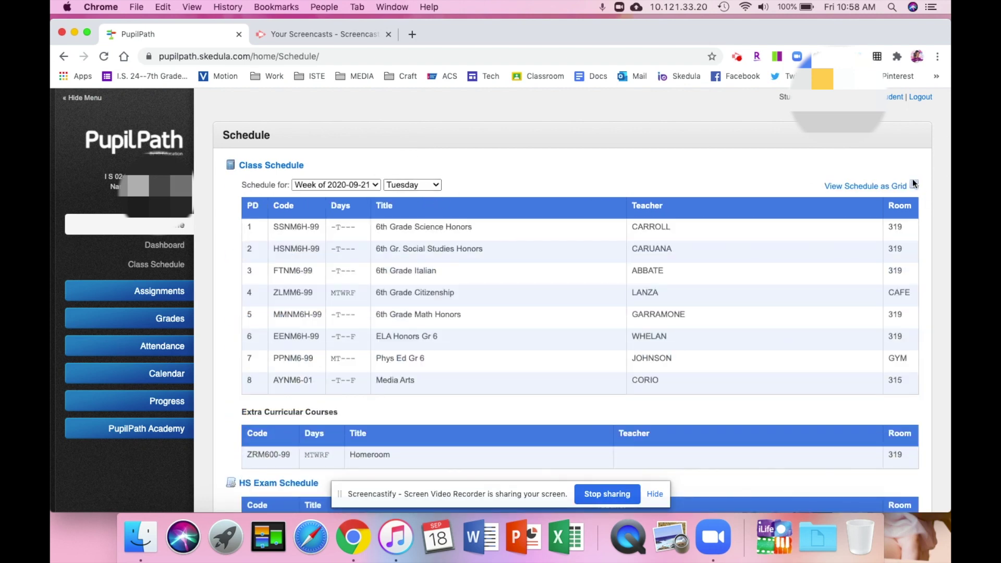
left_click(899, 186)
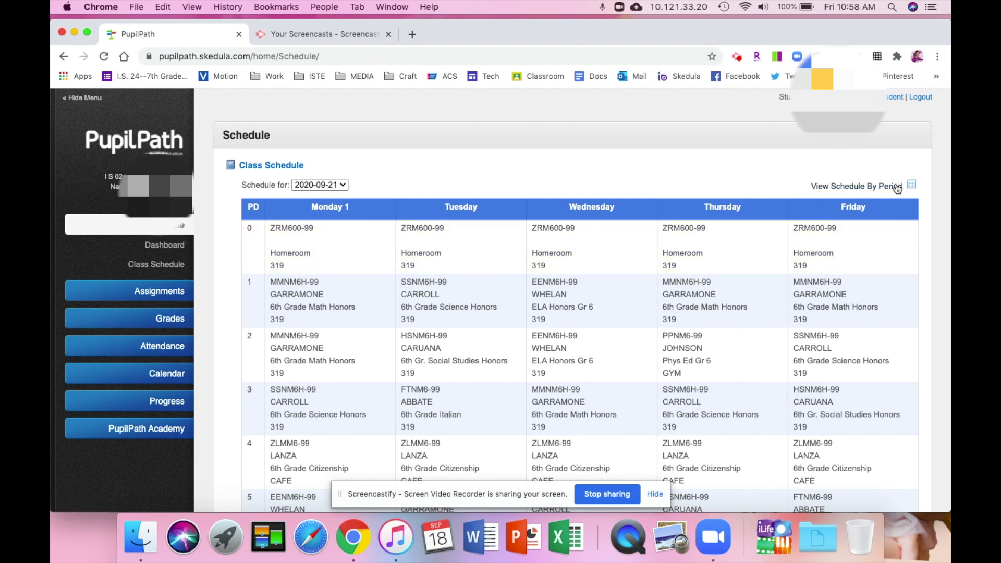
Scroll through the weekly schedule grid, then open the Grades pages.
scroll(900, 183, "down", 5)
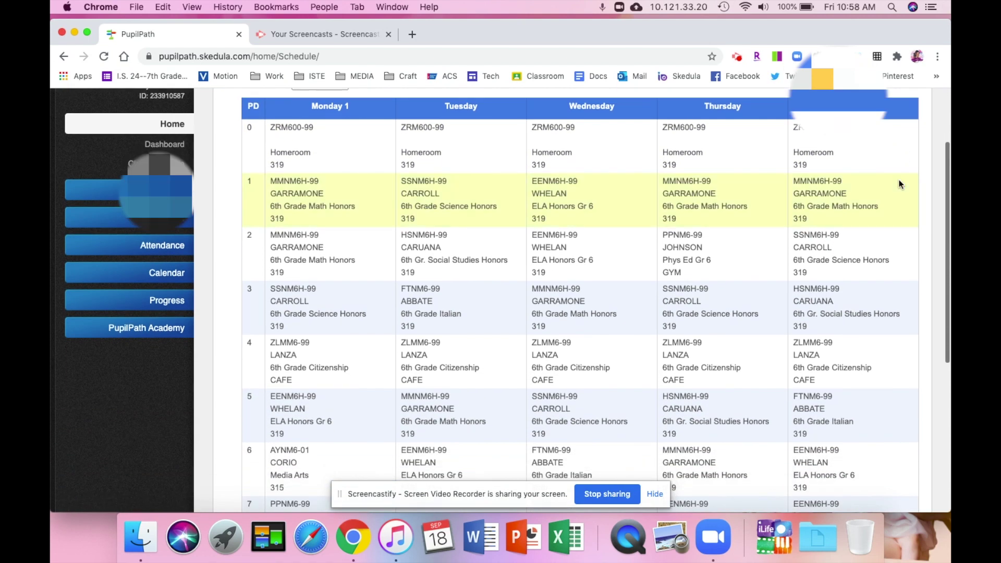
scroll(899, 183, "down", 3)
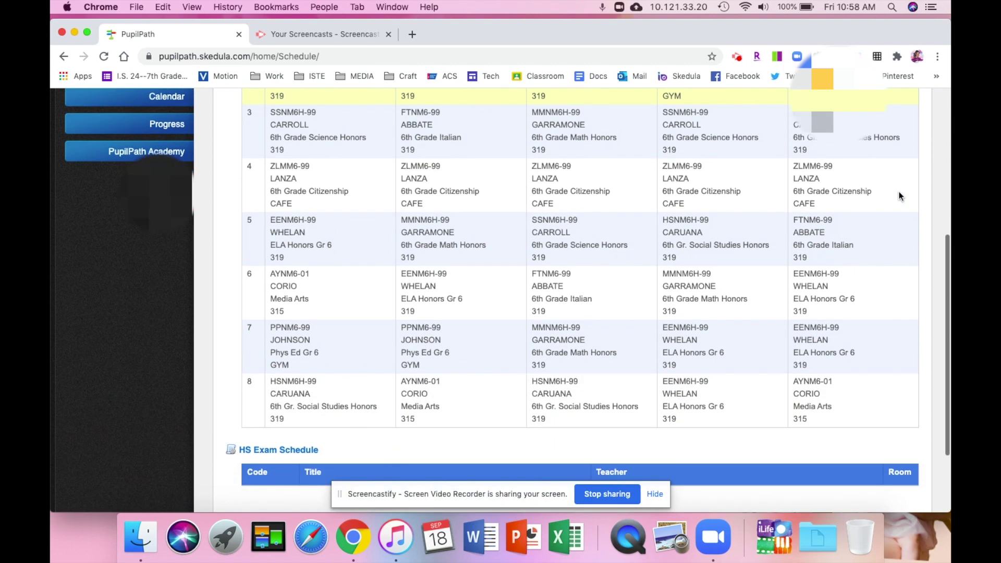
scroll(898, 196, "up", 8)
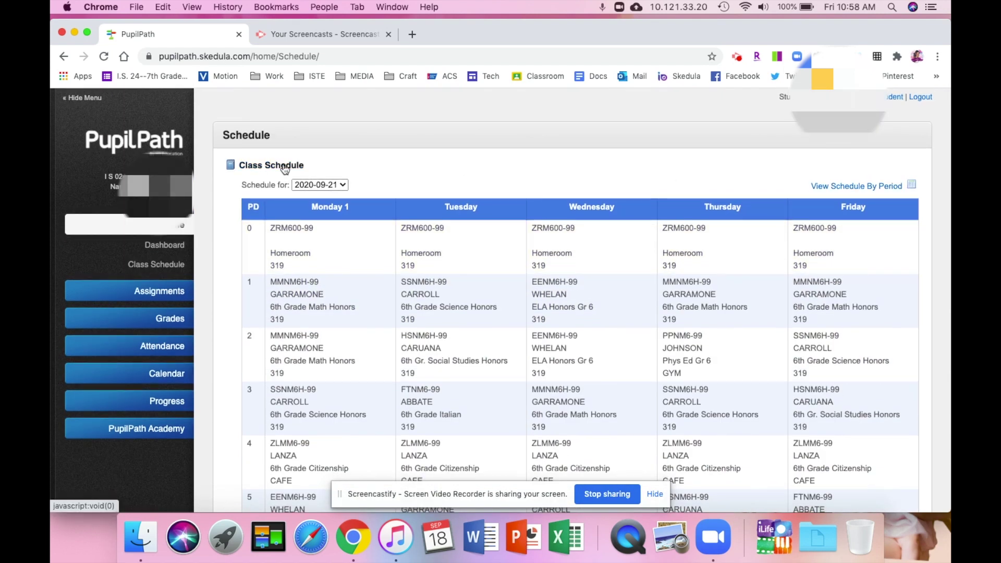
left_click(162, 317)
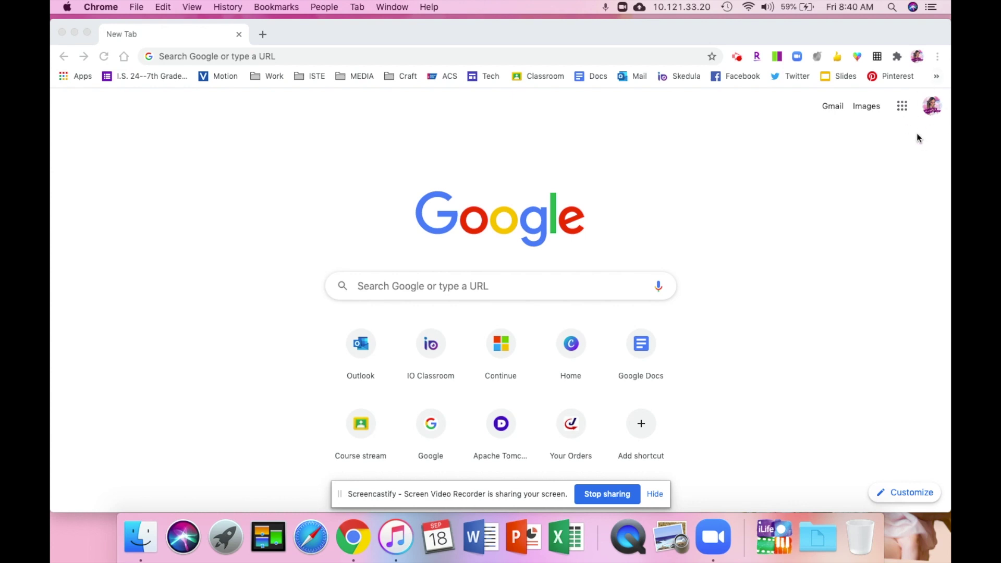
Sign out of all Google accounts from the Chrome profile menu.
left_click(936, 111)
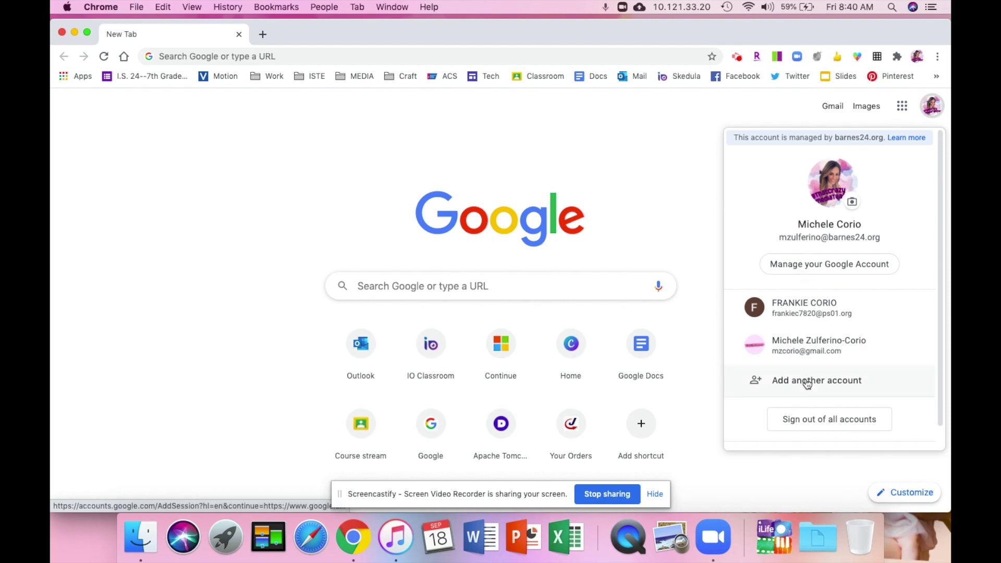
left_click(796, 426)
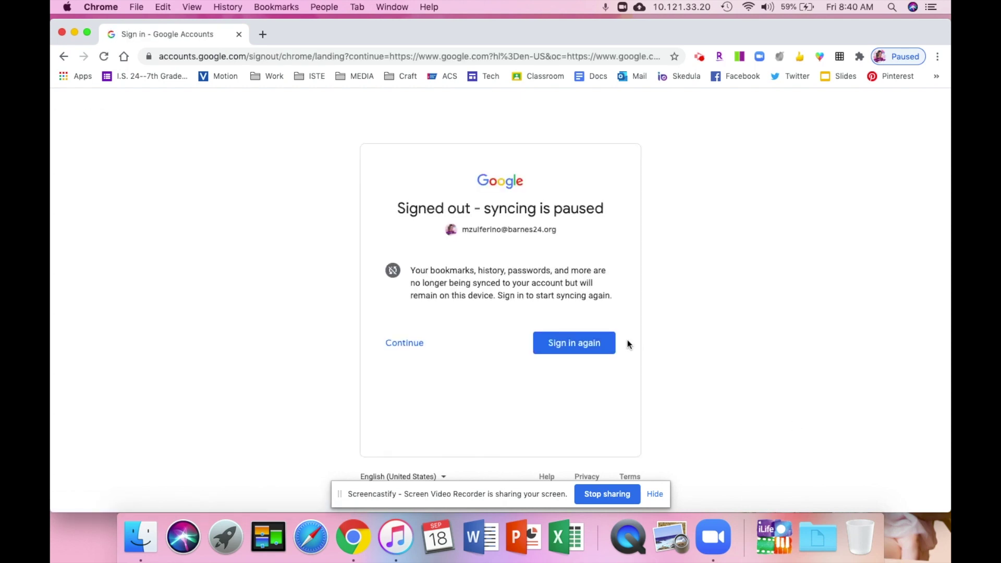
Continue past the syncing-paused page and sign back in with the school Google account's saved password.
left_click(408, 343)
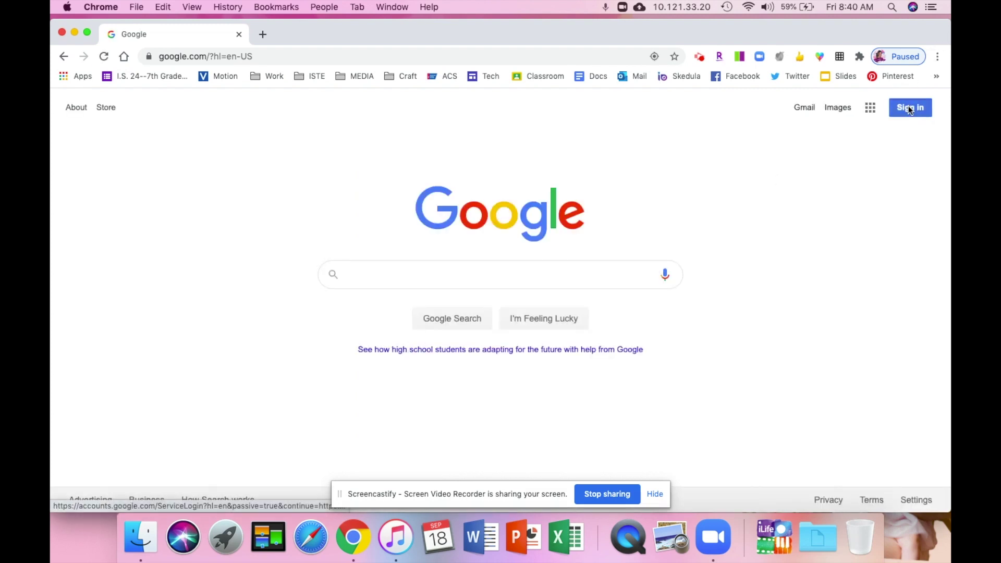
left_click(910, 108)
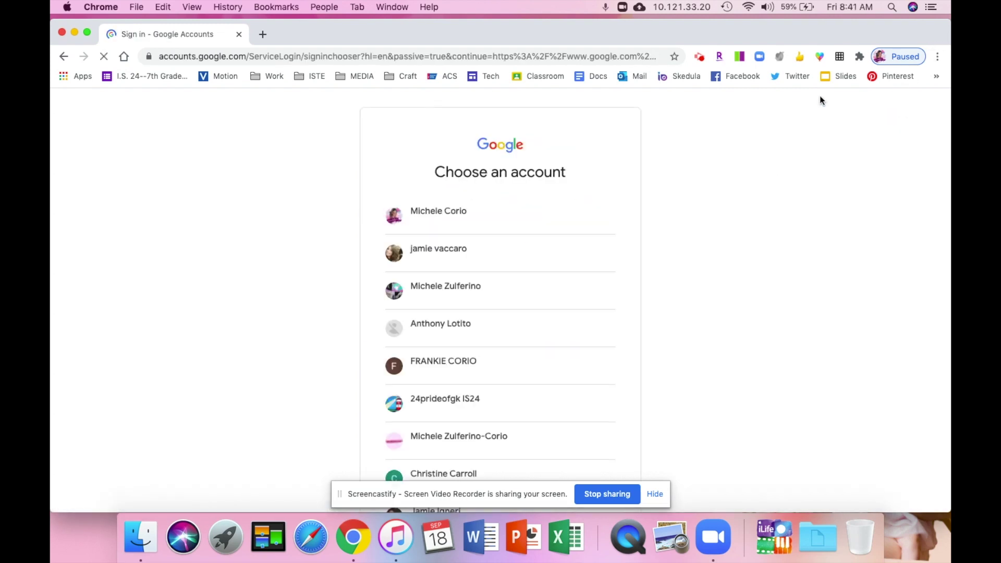
left_click(443, 223)
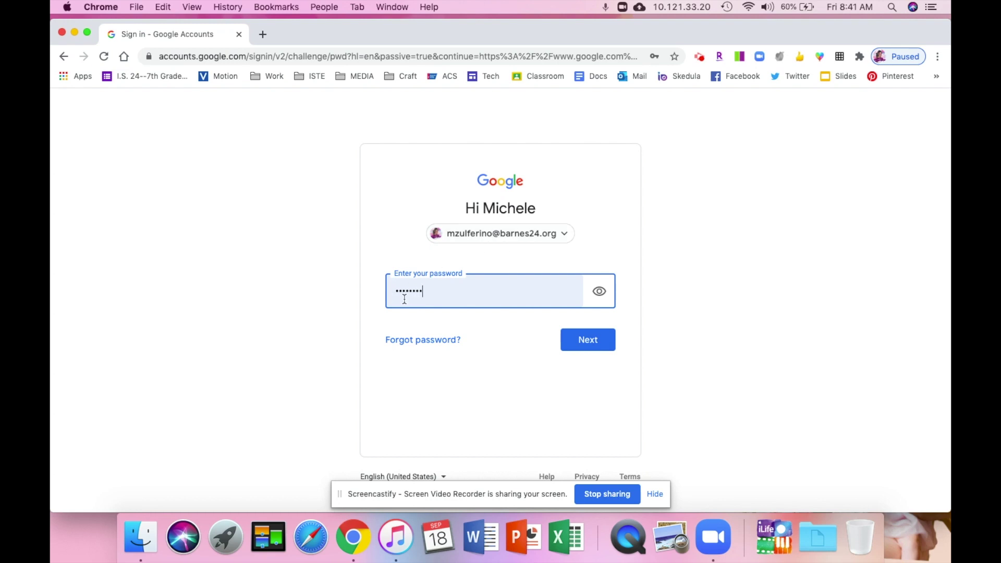
left_click(576, 346)
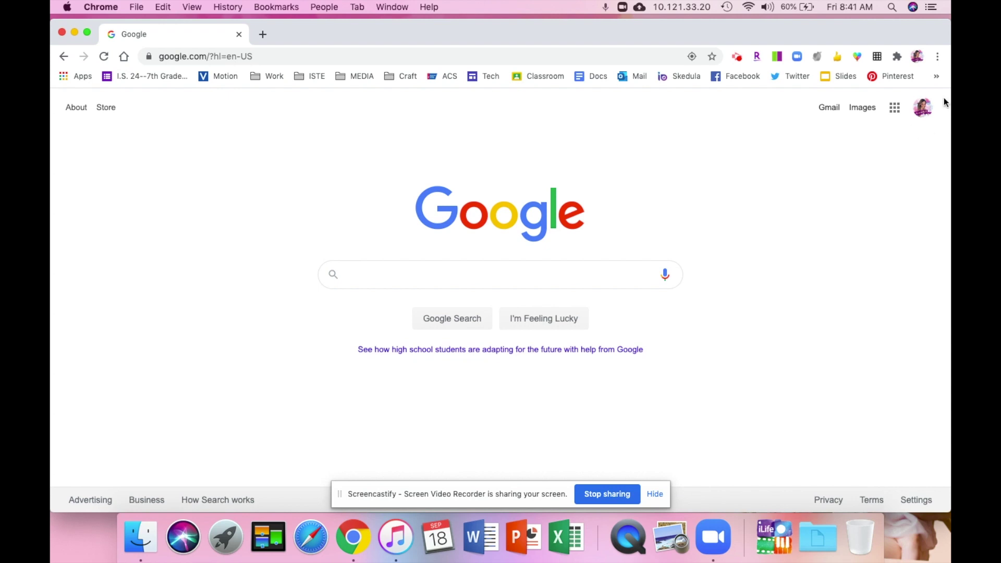
Open the Google apps panel and scroll through apps such as Forms, Meet and Maps.
left_click(895, 108)
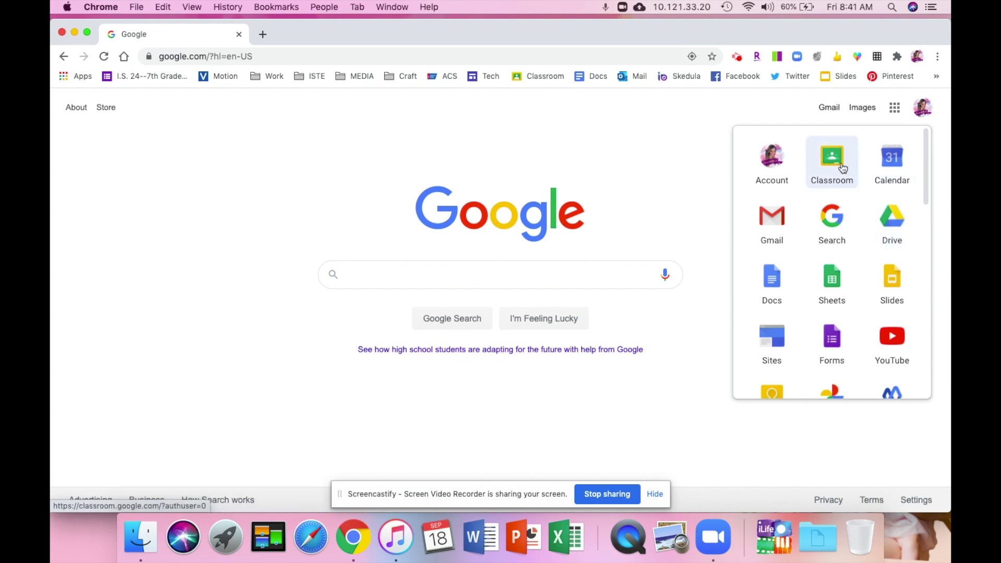
scroll(846, 284, "down", 2)
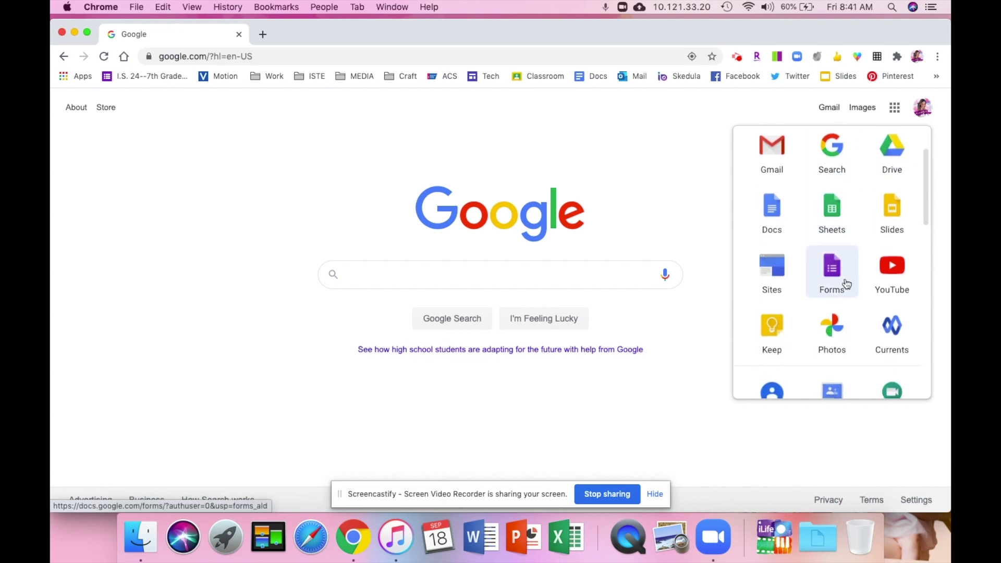
scroll(845, 284, "down", 3)
scroll(846, 284, "up", 5)
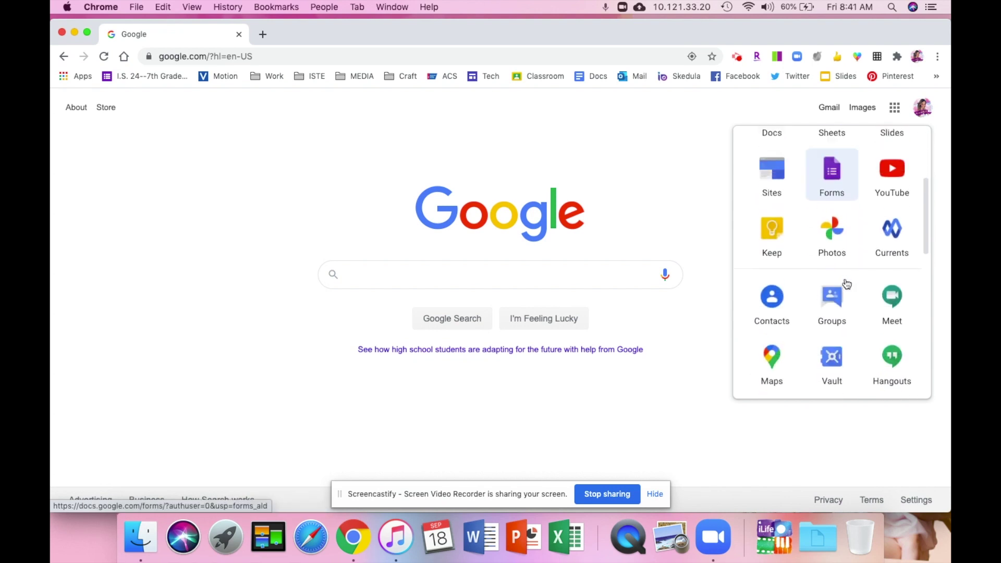